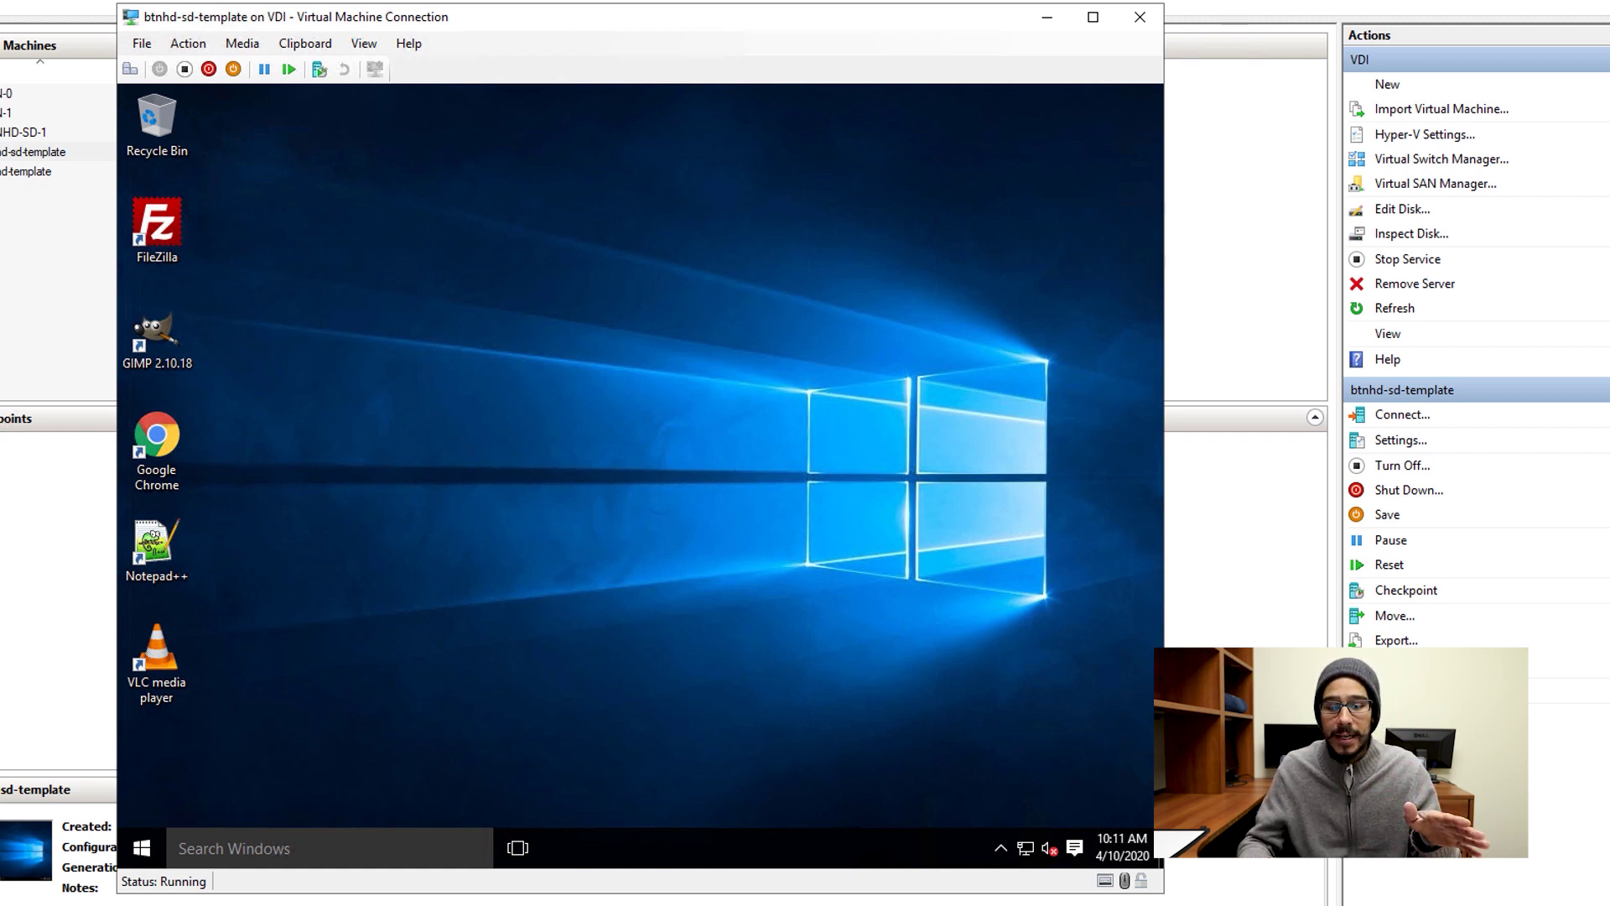
- Shut down the btnhd-sd-template guest Windows from its Start menu power options
{"action": "key", "text": "super"}
{"action": "left_click", "coordinate": [175, 768]}
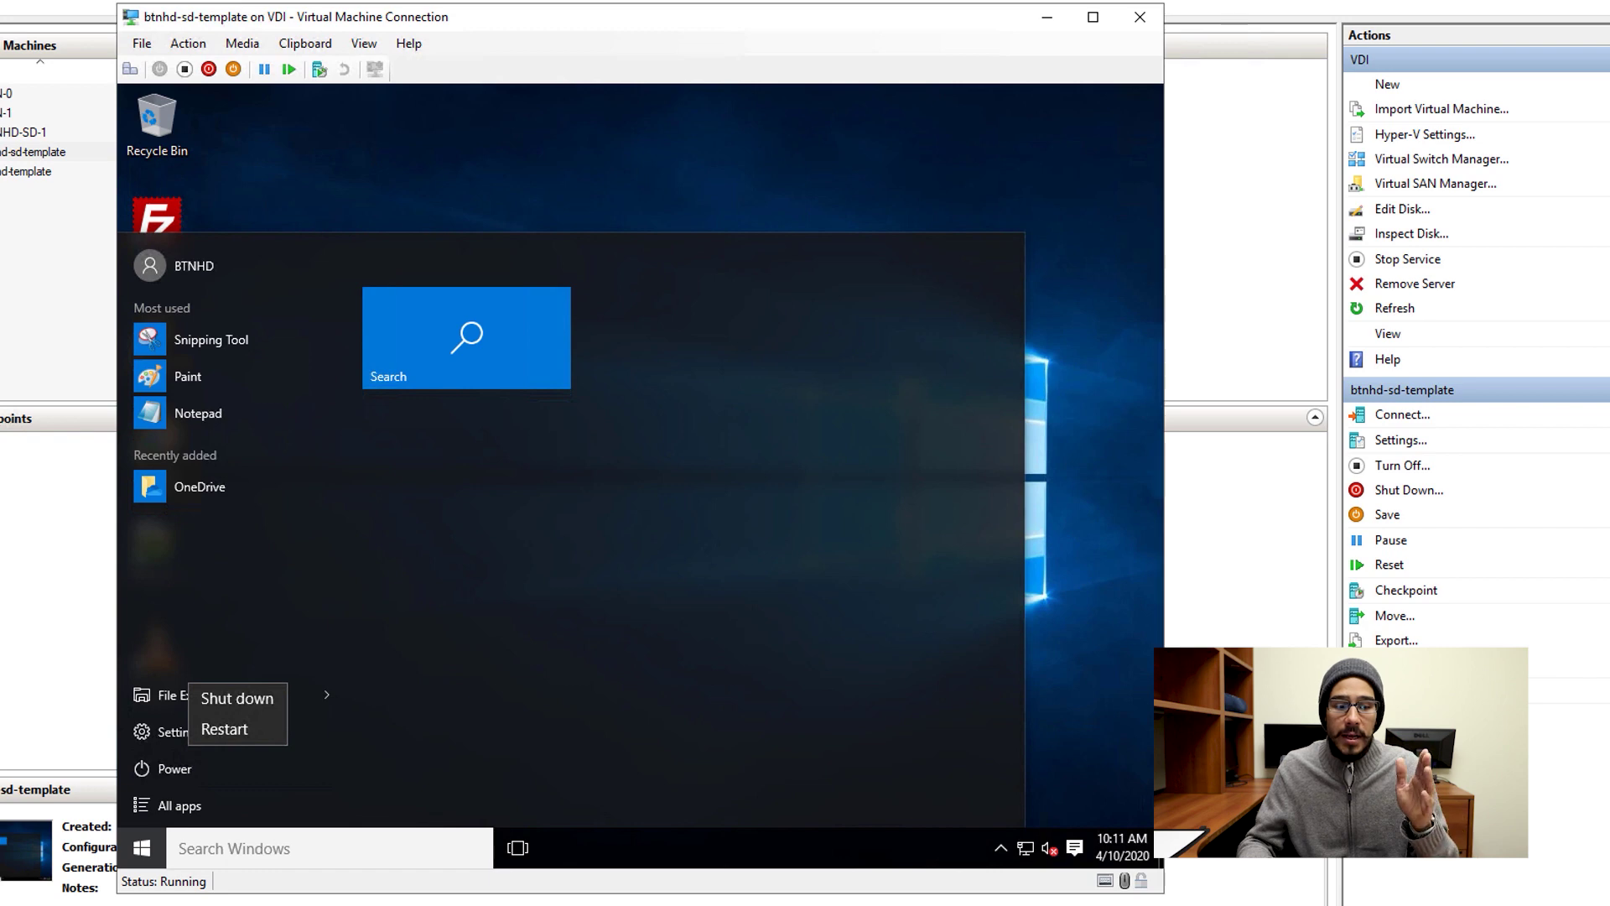
{"action": "left_click", "coordinate": [237, 698]}
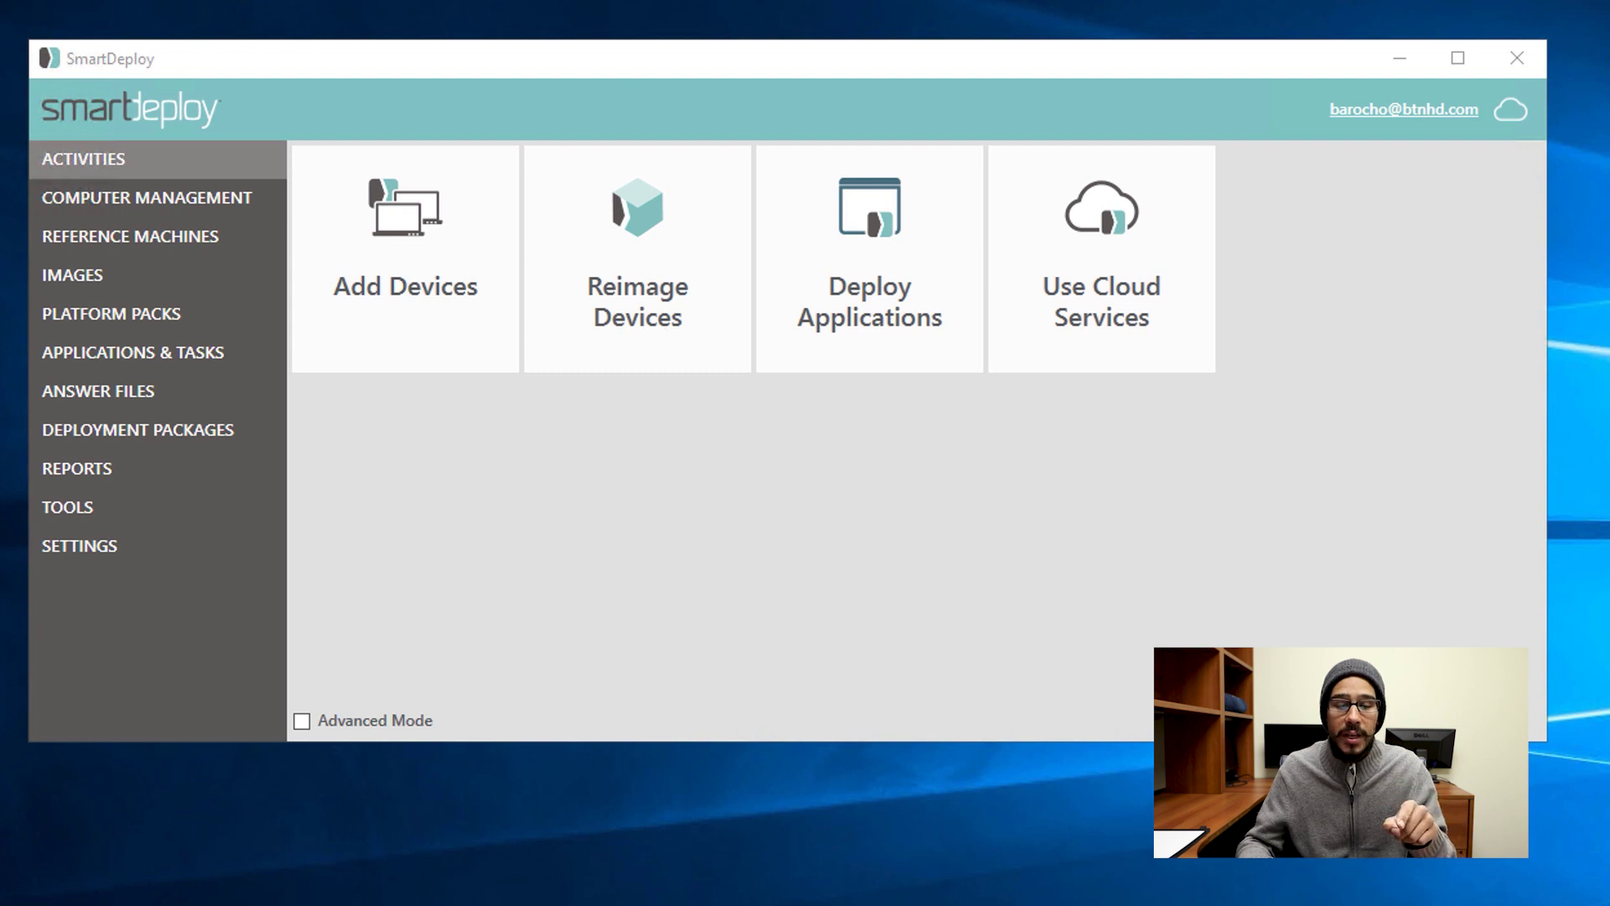
- Start the Capture Wizard from Reimage Devices and get past its welcome page
{"action": "left_click", "coordinate": [677, 289]}
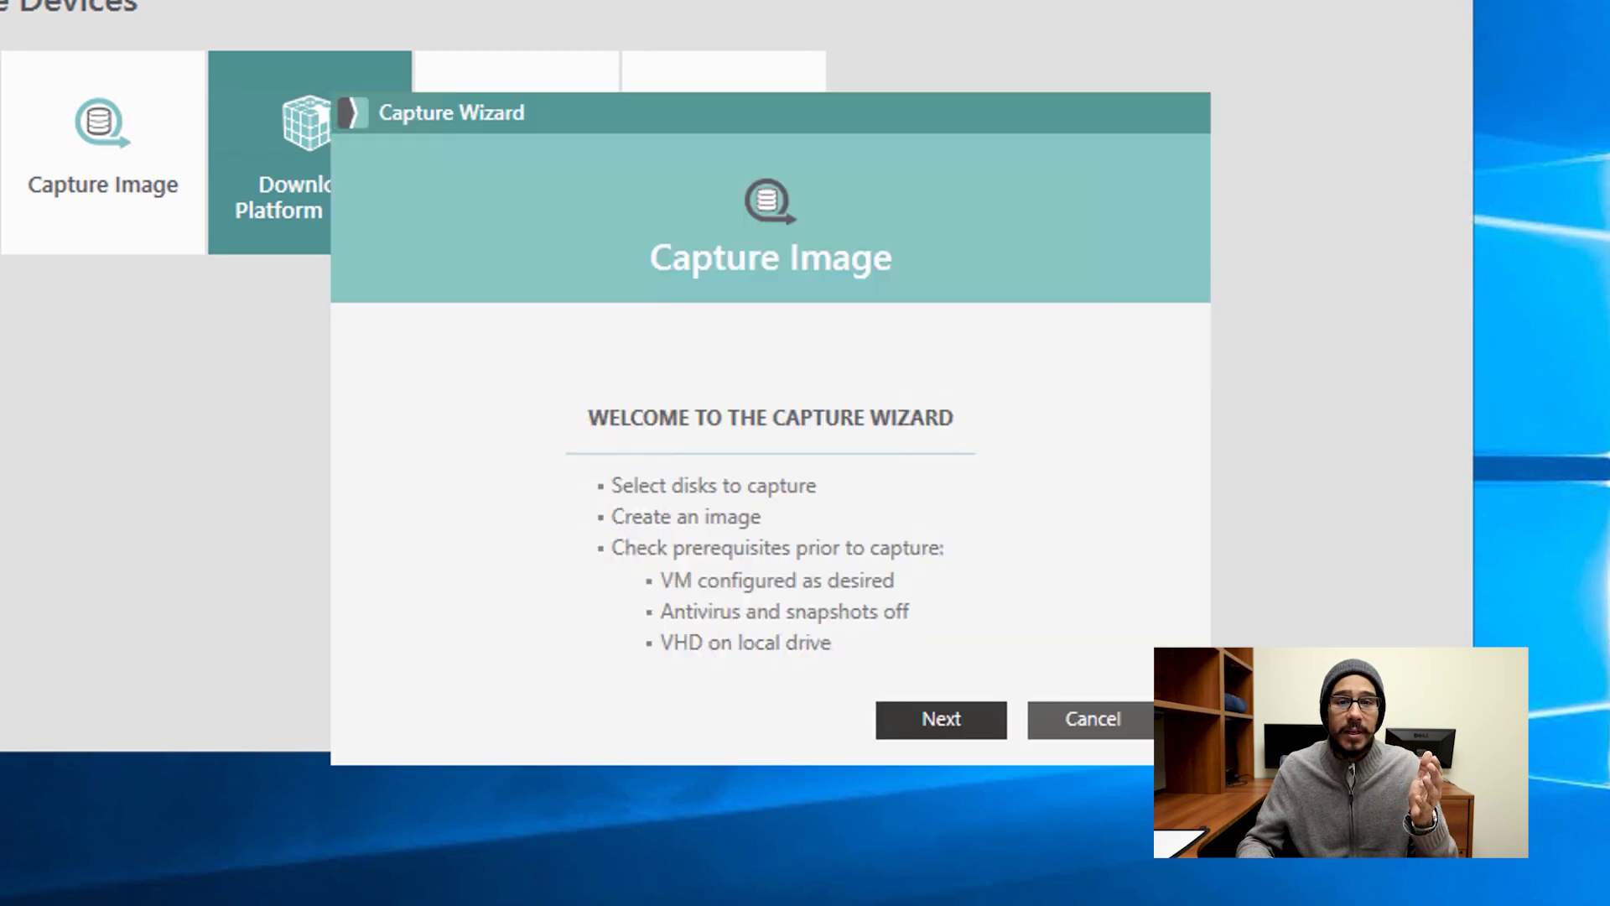
{"action": "key", "text": "Return"}
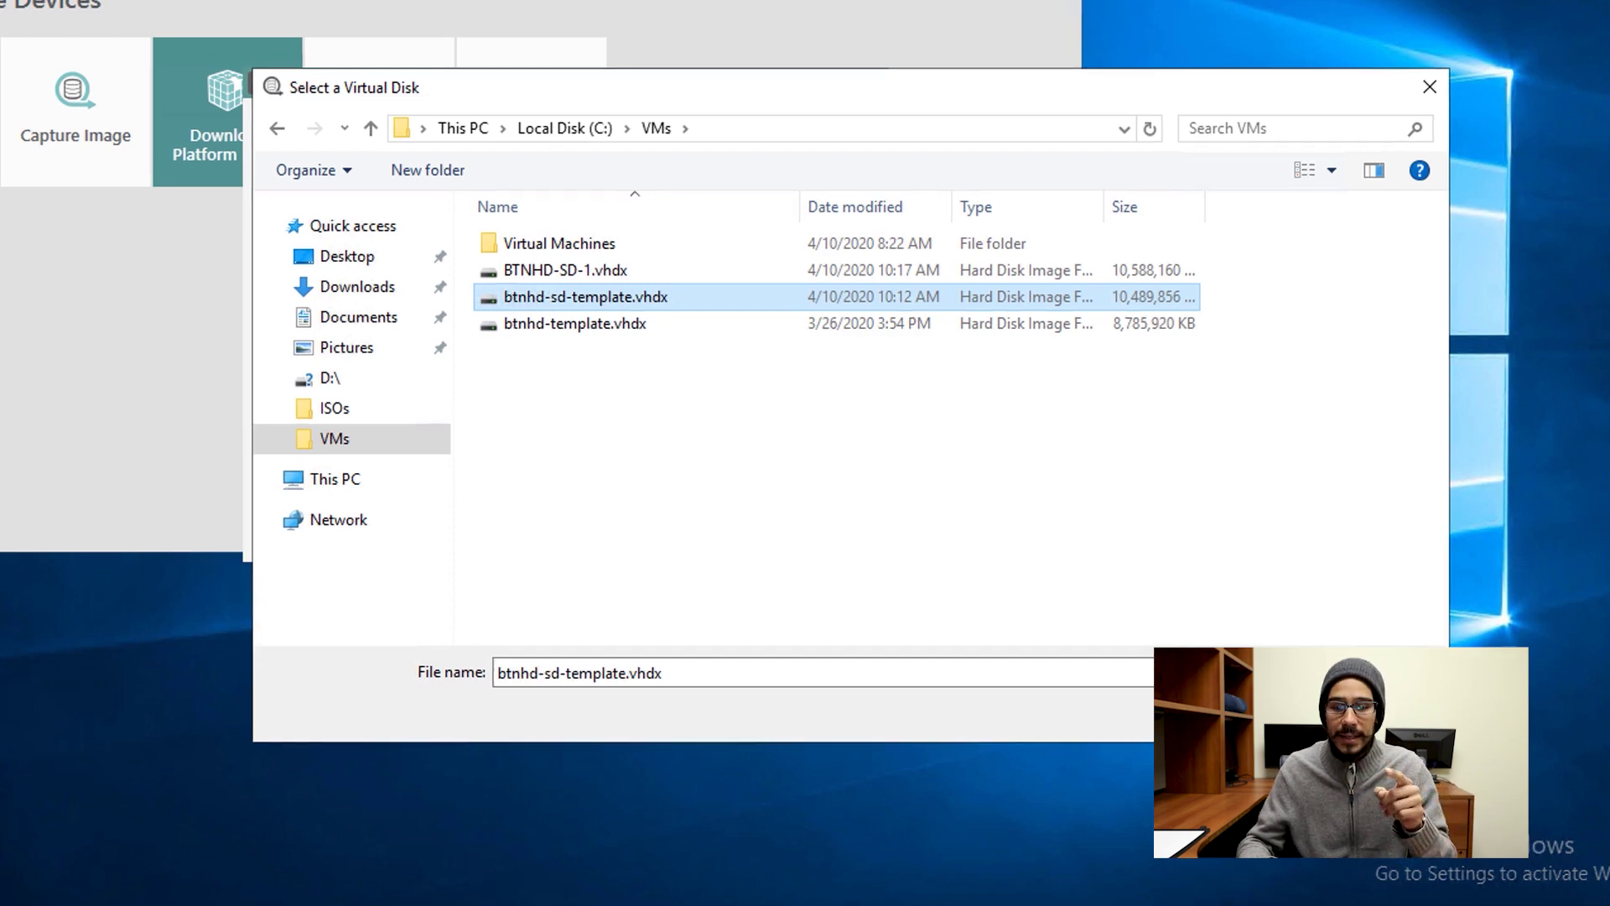
- Confirm btnhd-sd-template.vhdx, keep both volumes included, and set the local administrator password
{"action": "key", "text": "Return"}
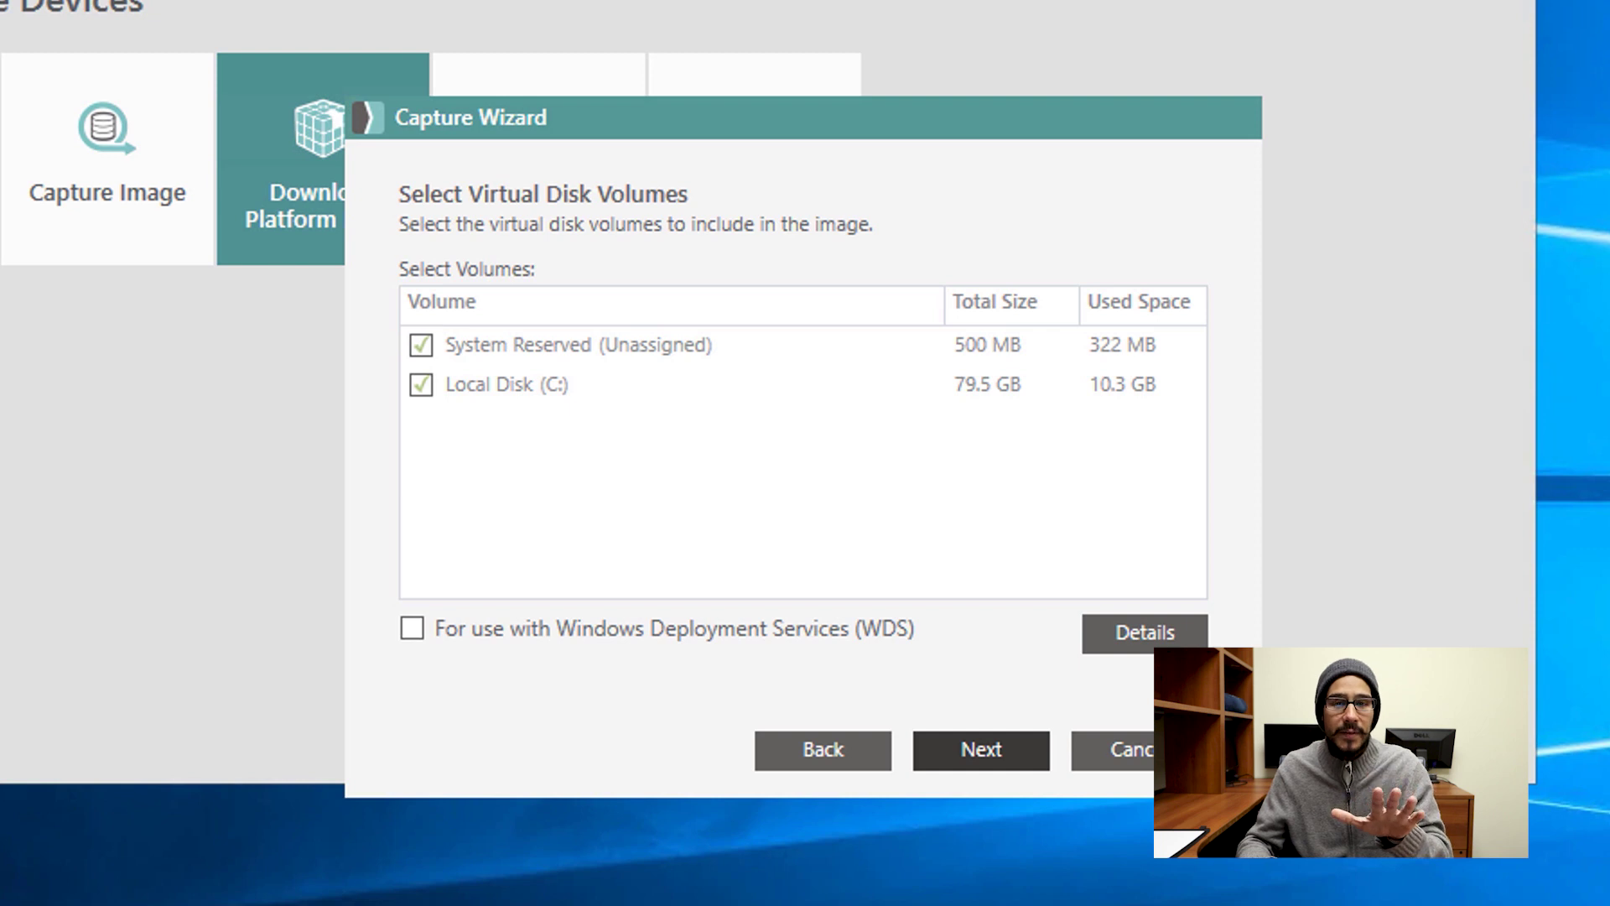
{"action": "key", "text": "Return"}
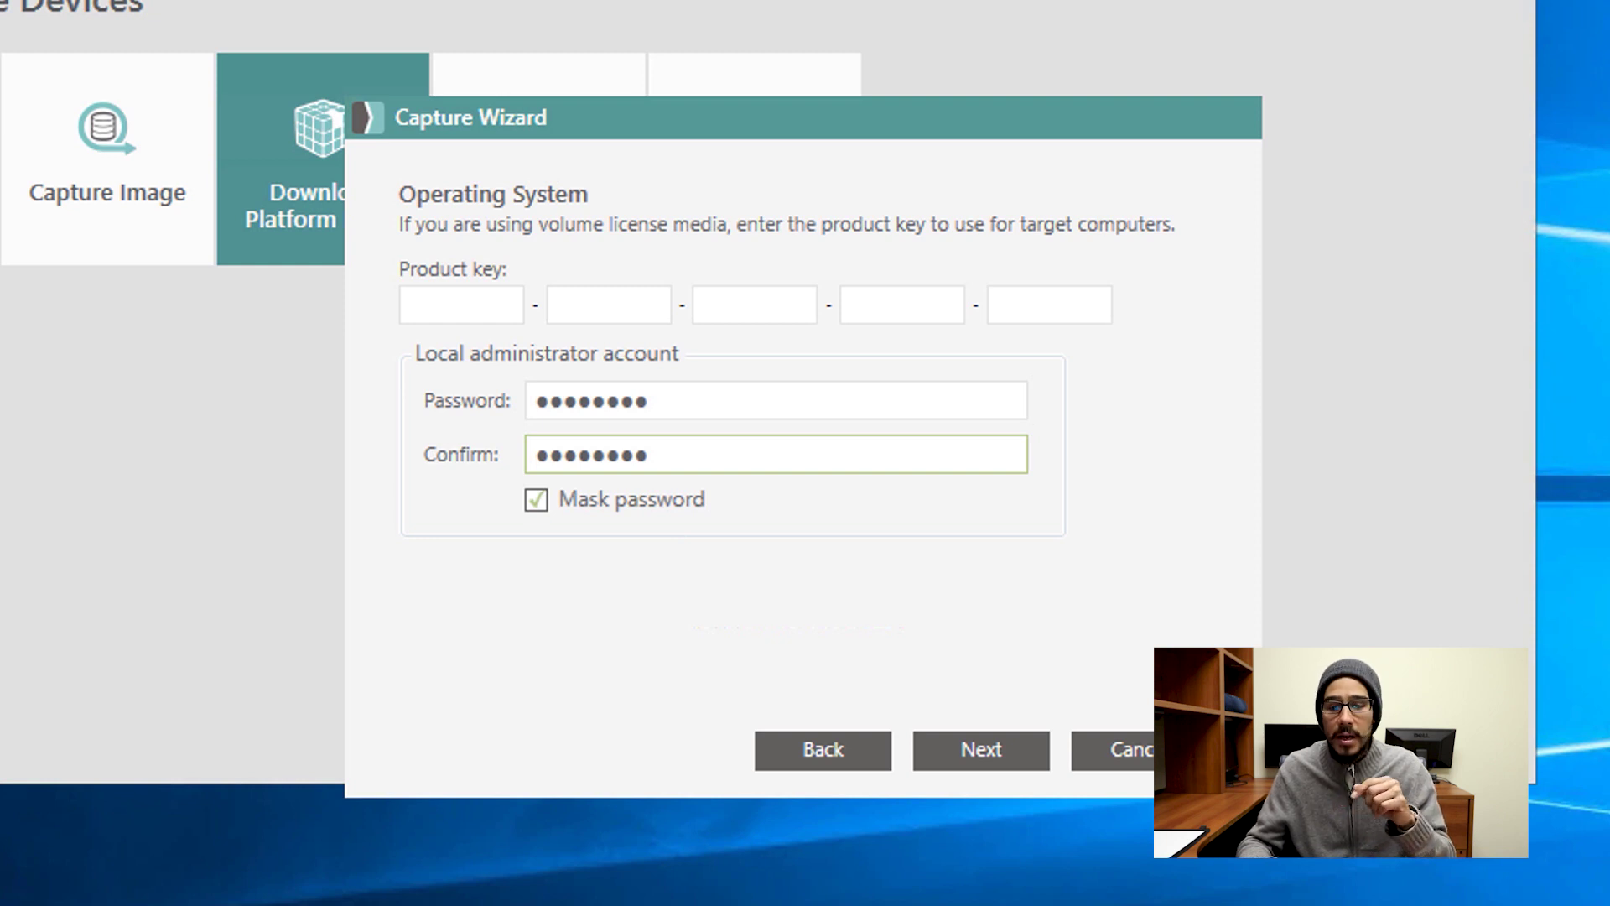
{"action": "key", "text": "Return"}
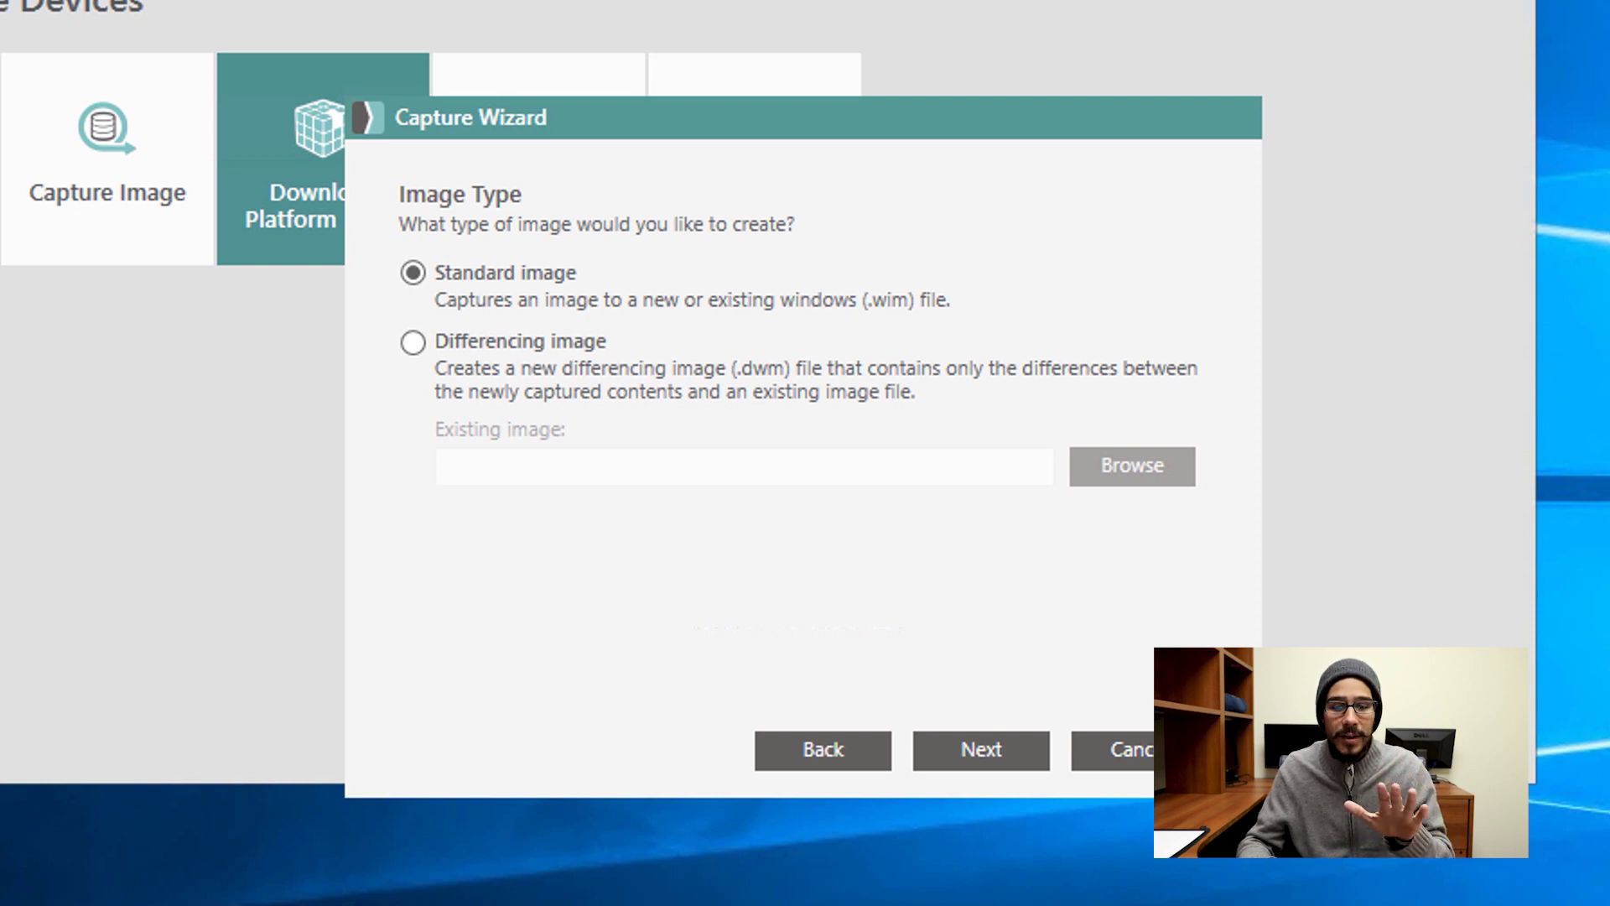
- Capture a standard image to btnhd-sd-template.wim named 'BTNHD SD Reference Image', then dismiss the success message
{"action": "key", "text": "Return"}
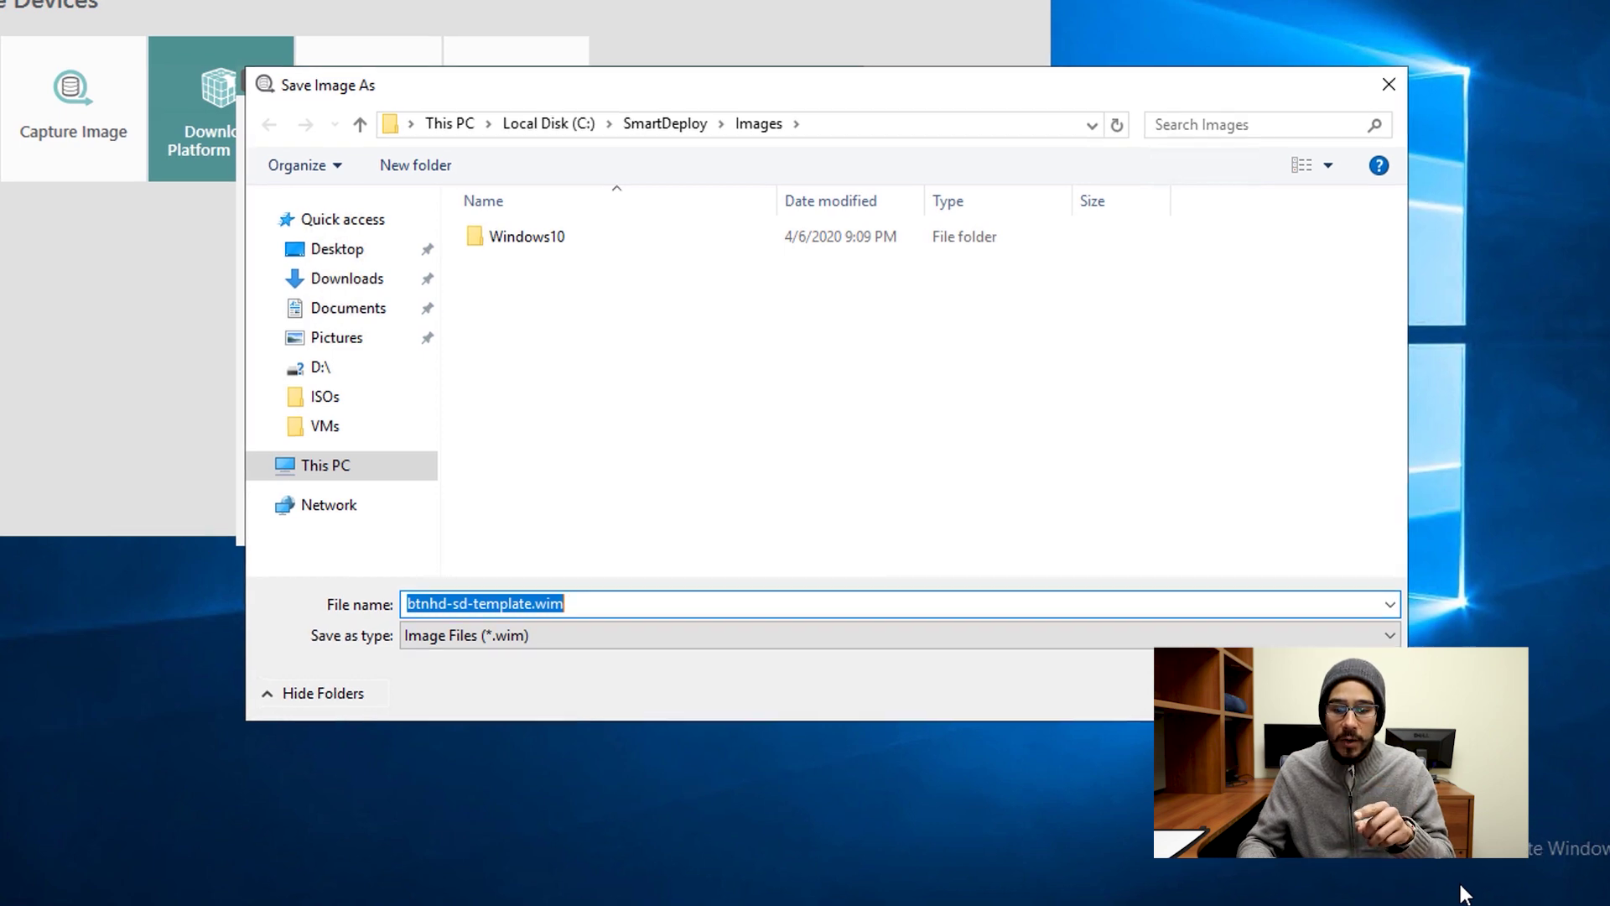
{"action": "key", "text": "Return"}
{"action": "type", "text": "BTNHD SD Reference Image"}
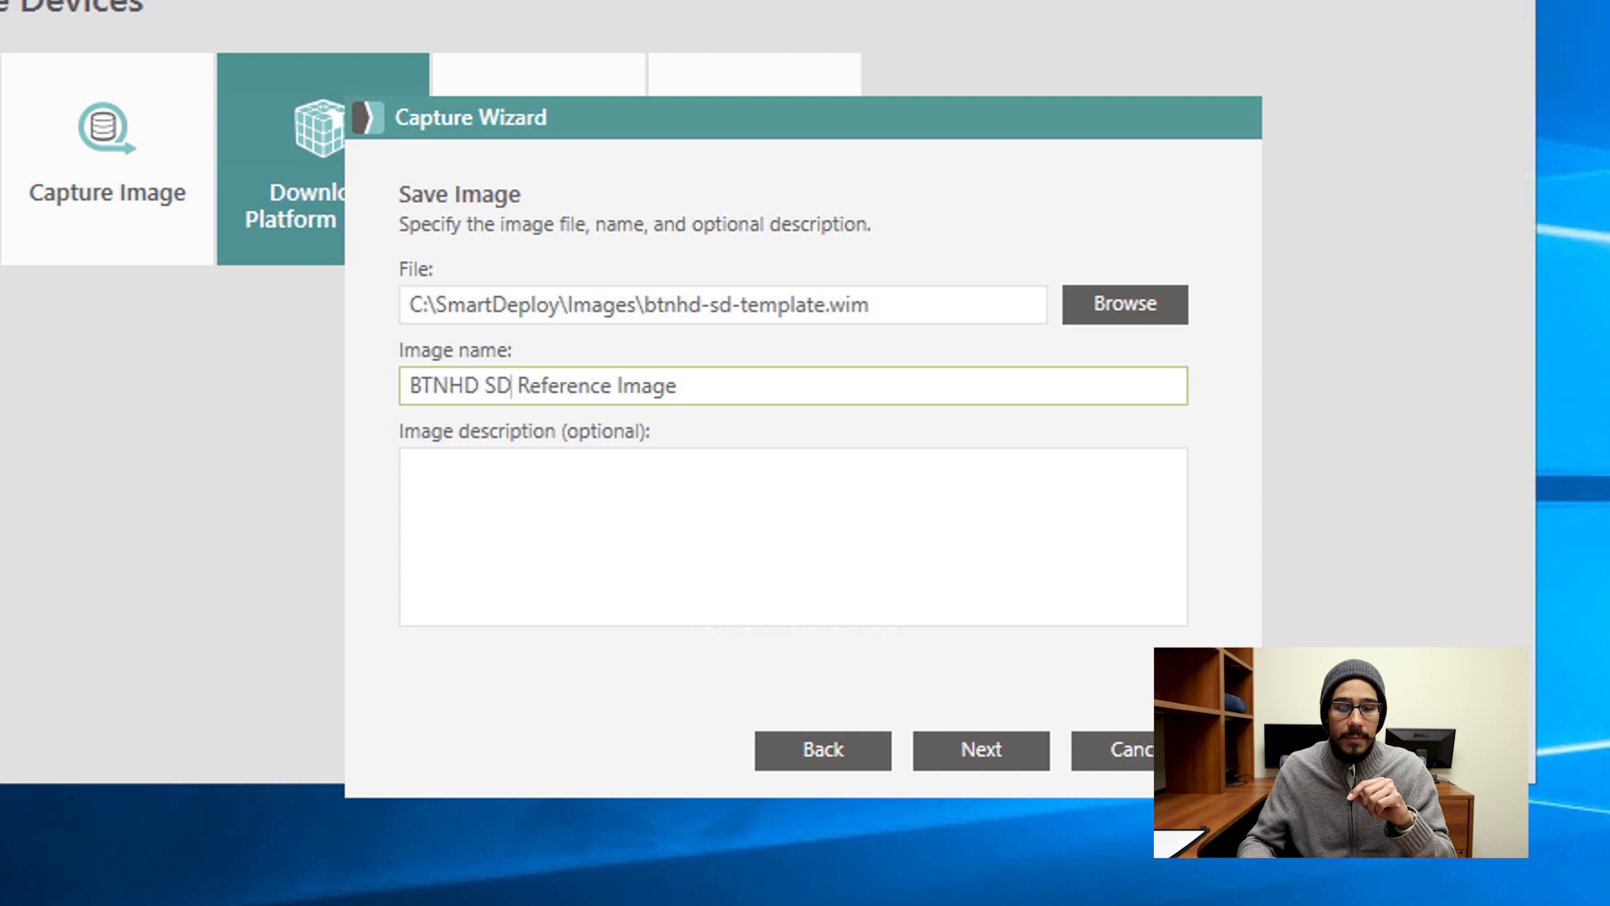
{"action": "key", "text": "Return"}
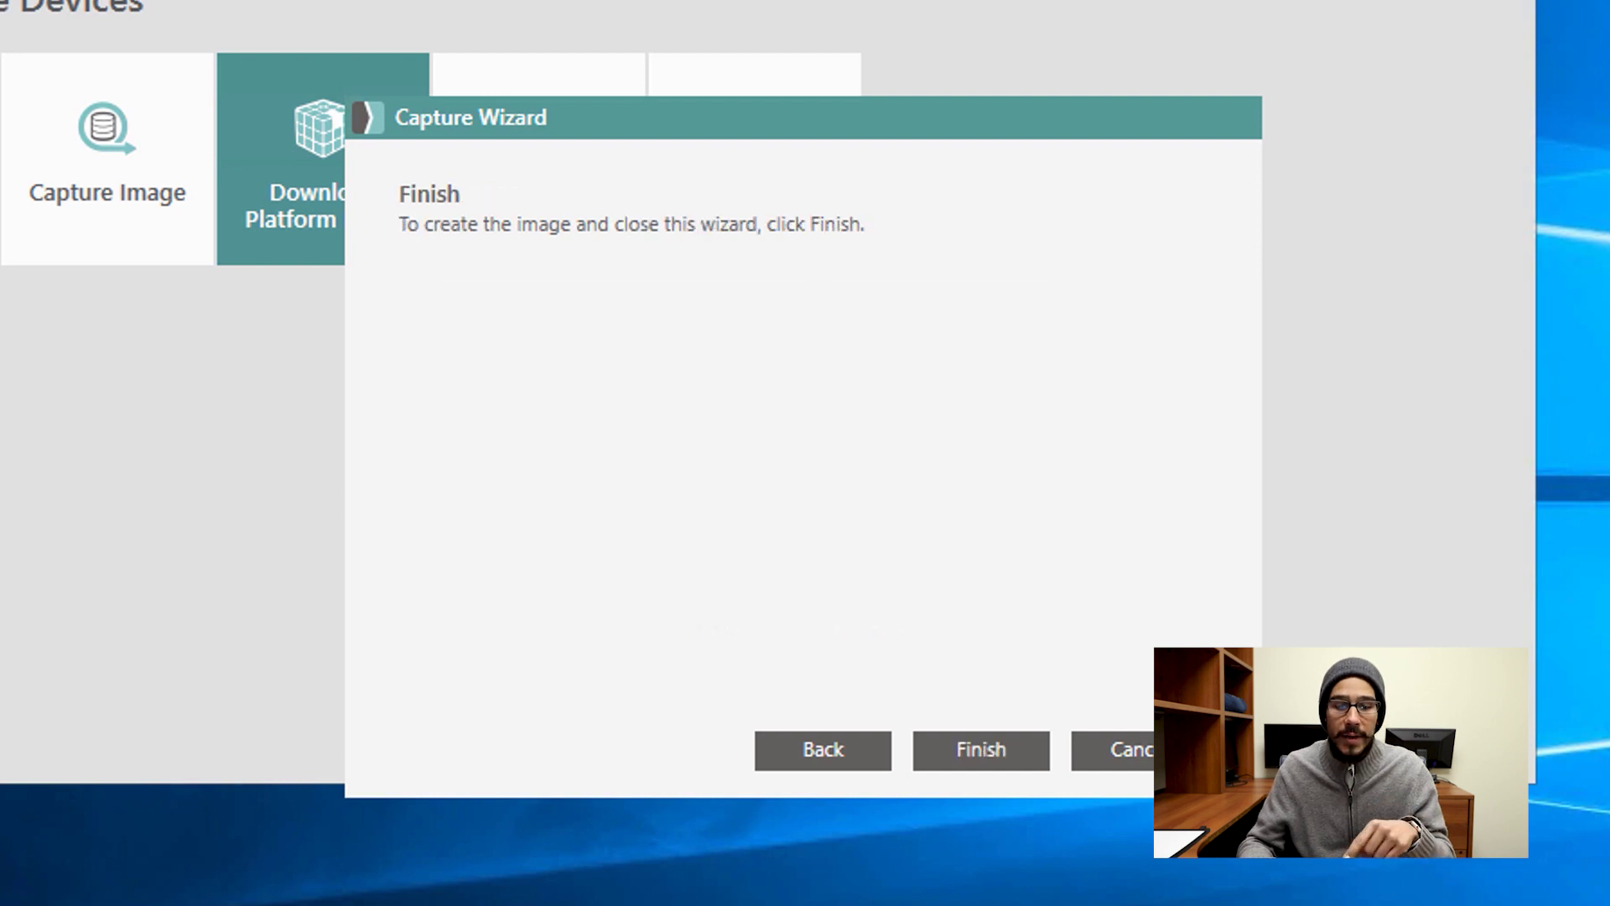
{"action": "key", "text": "Return"}
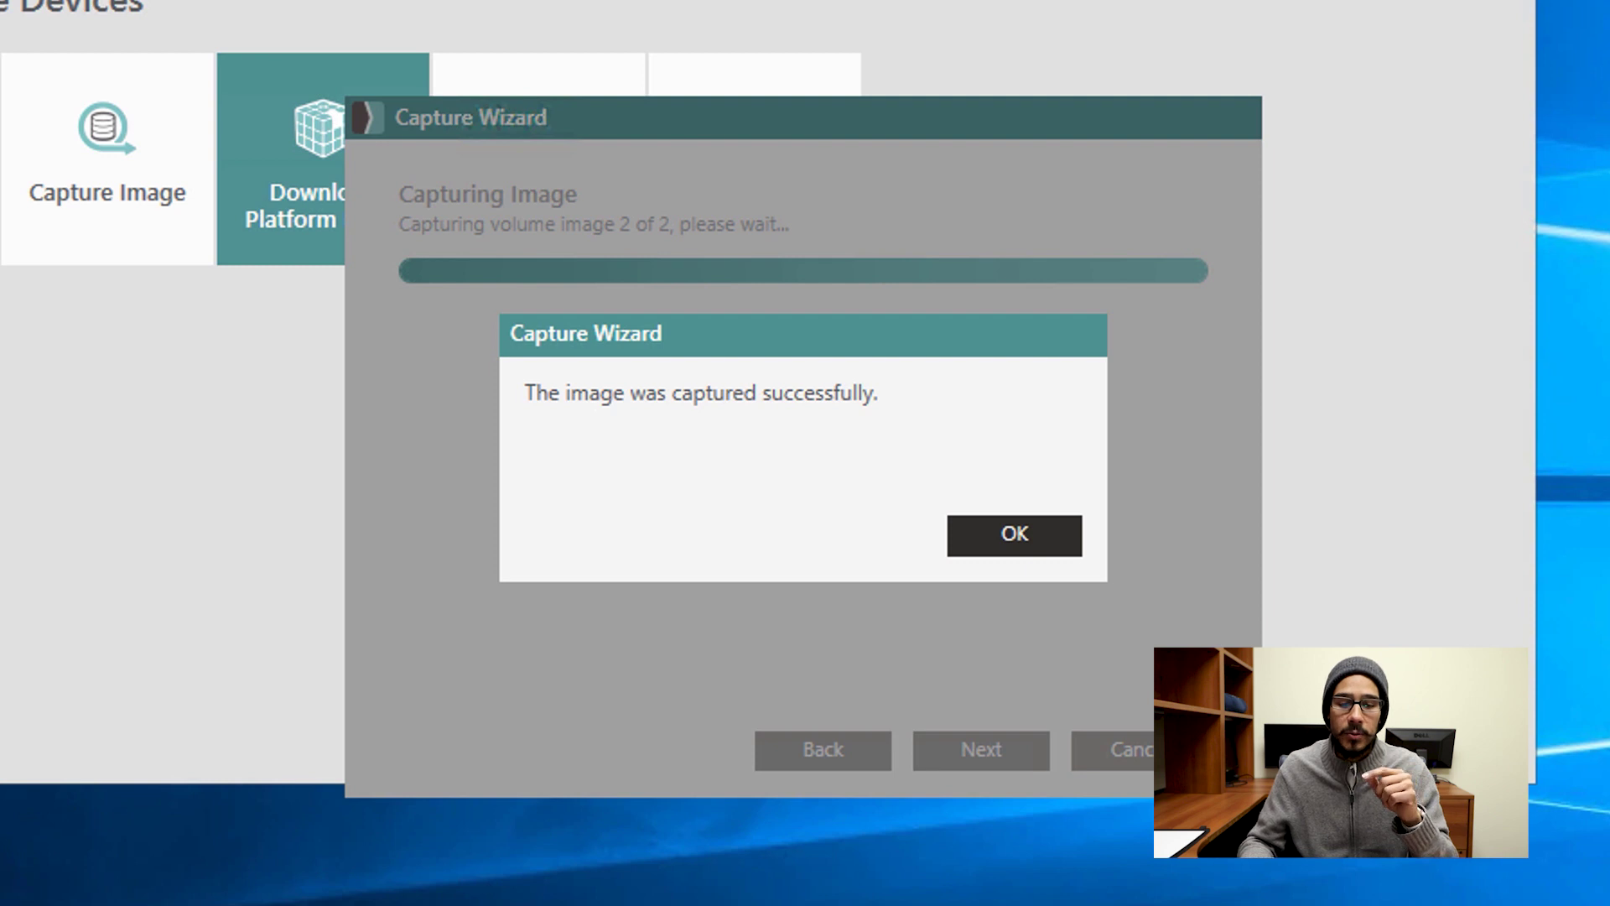
{"action": "key", "text": "Return"}
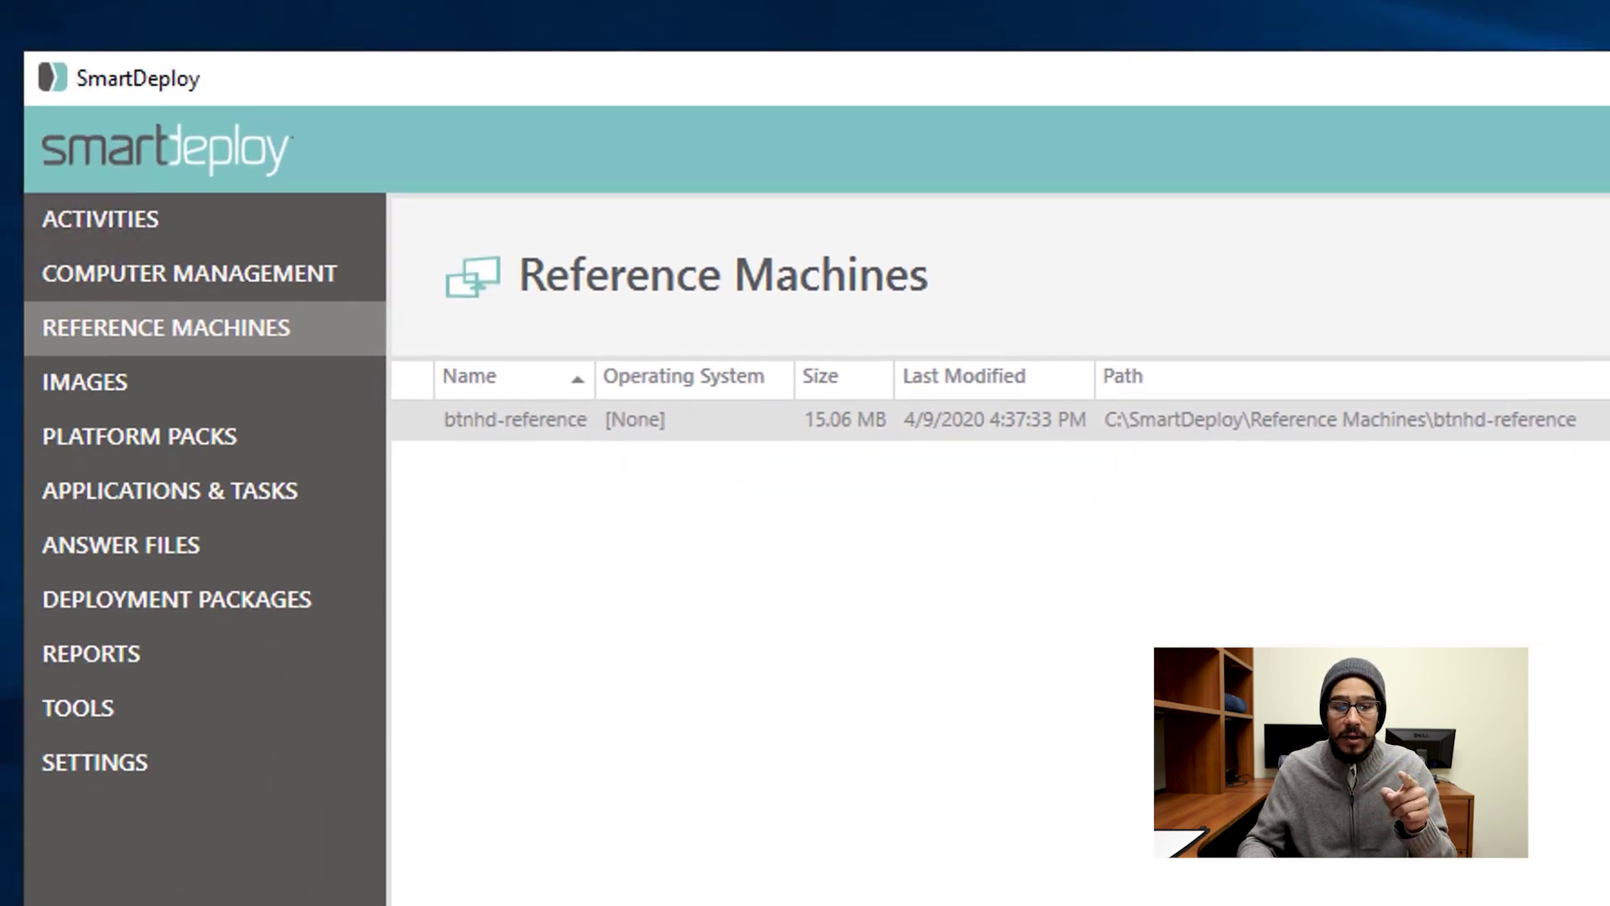
- Show the context menu for the btnhd-reference machine in Reference Machines
{"action": "right_click", "coordinate": [1024, 422]}
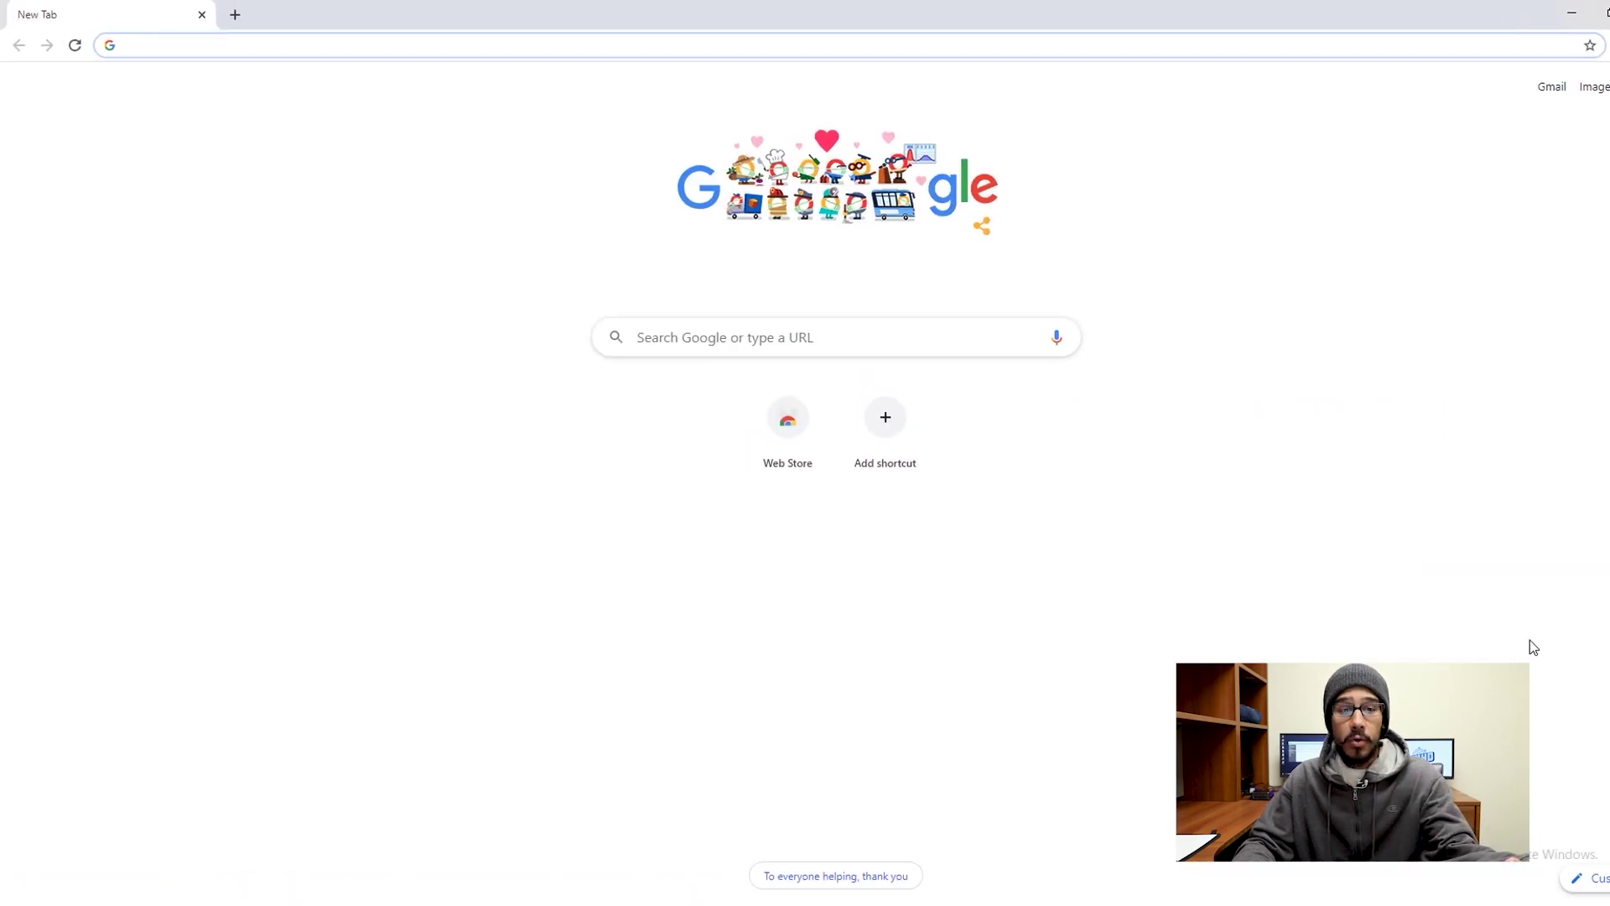
{"action": "type", "text": "https://smartdeploy.com/btnhd"}
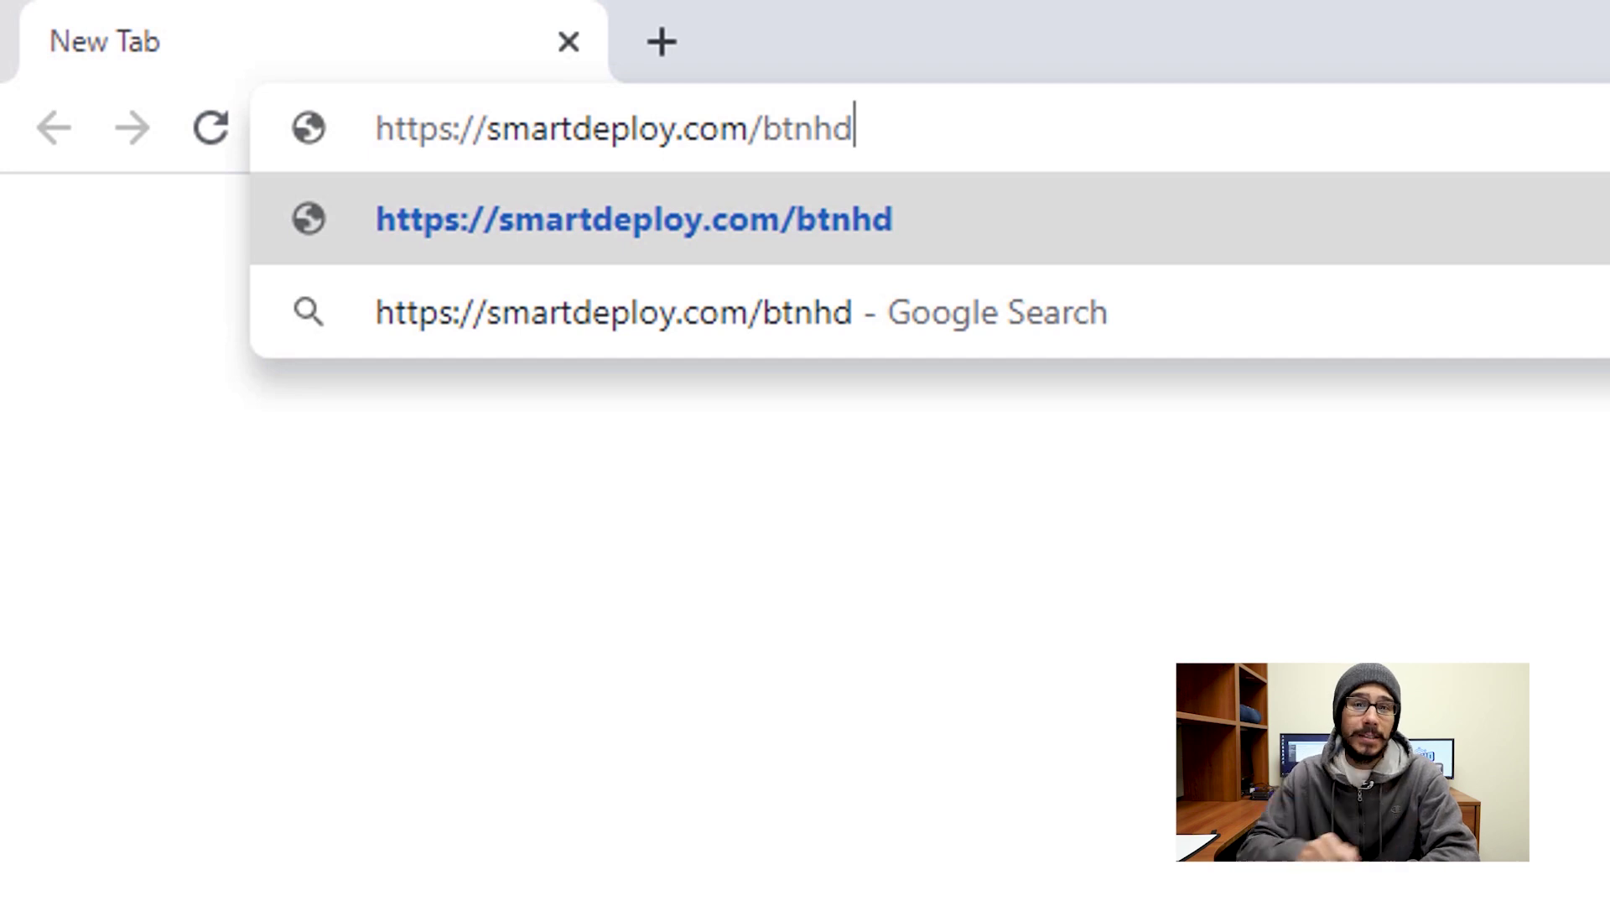
{"action": "key", "text": "Return"}
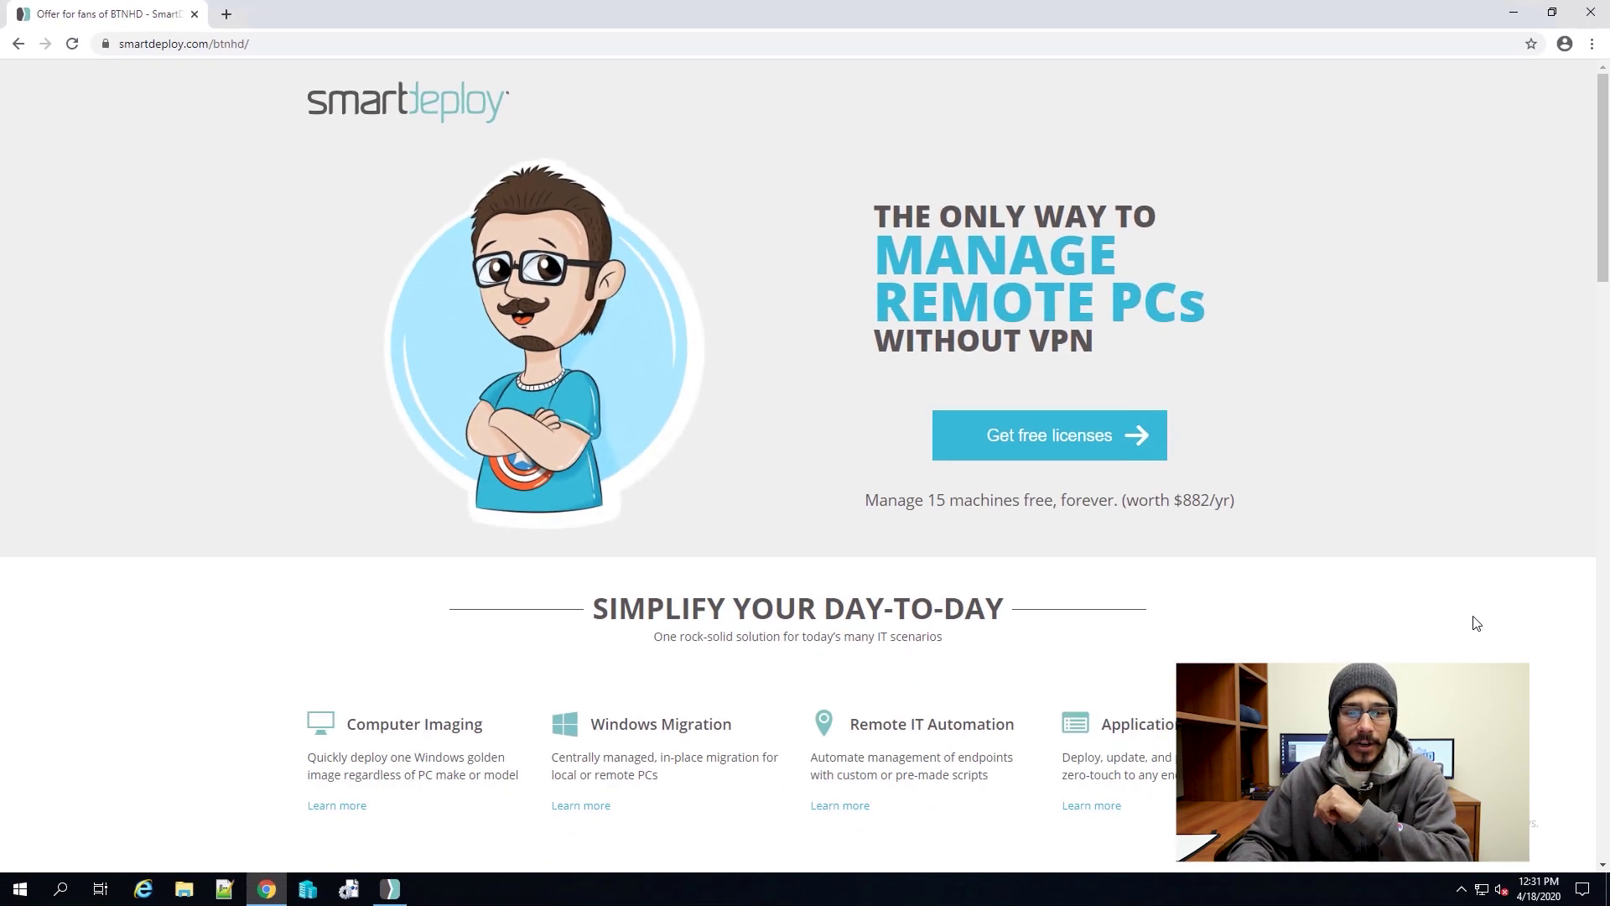